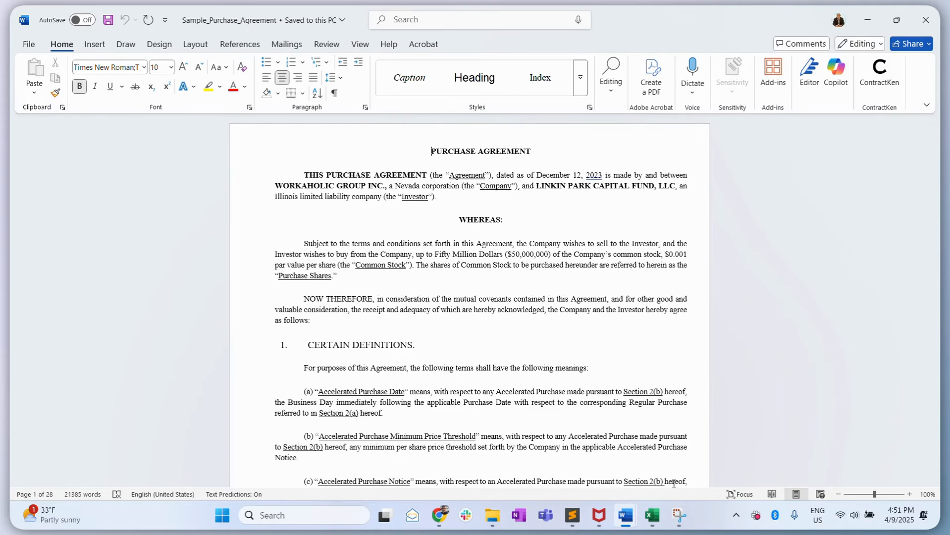
- Switch from the sample purchase agreement to the blank Document3 window
scroll(627, 347, down, 1)
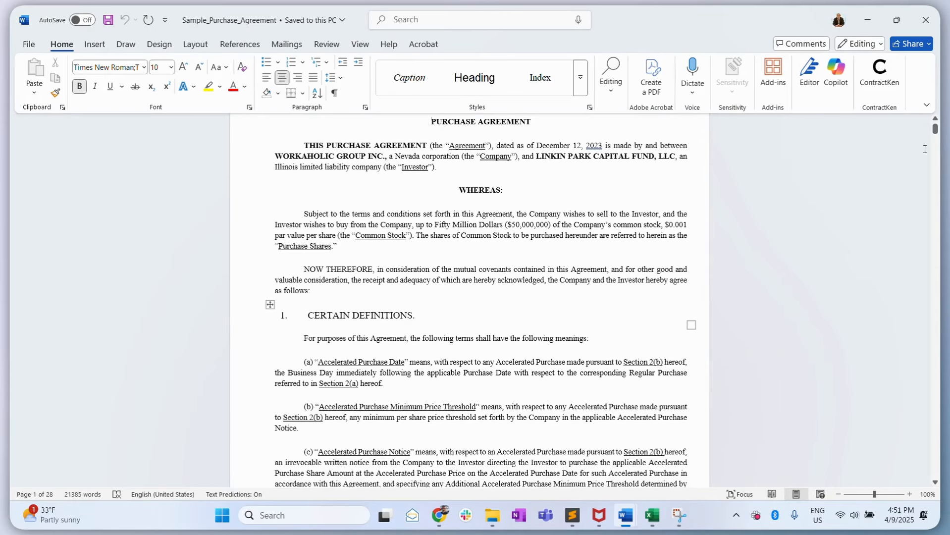
mouse_move(935, 129)
mouse_down()
mouse_move(935, 257)
mouse_move(935, 123)
mouse_up()
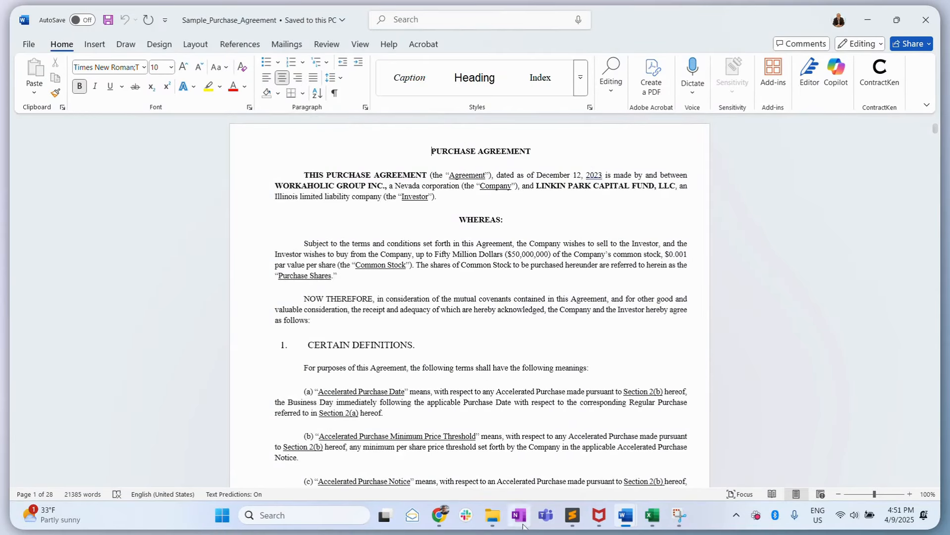
mouse_move(626, 515)
click(563, 467)
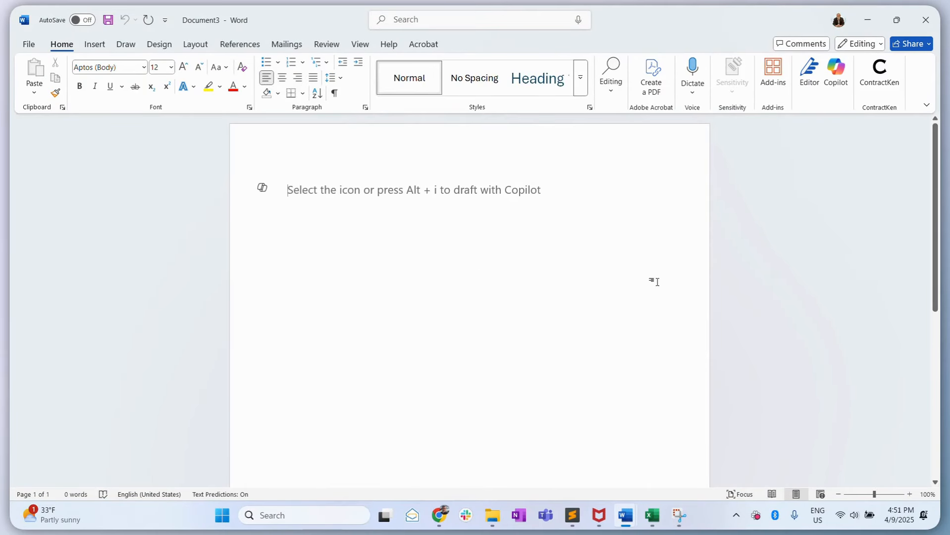
- Open the ContractKen add-in and start precedent-based drafting
click(879, 79)
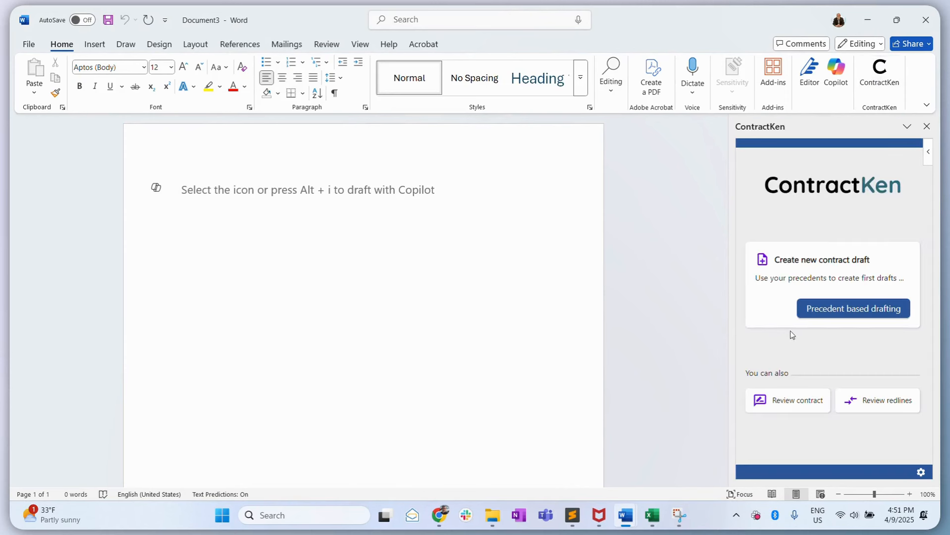
click(857, 314)
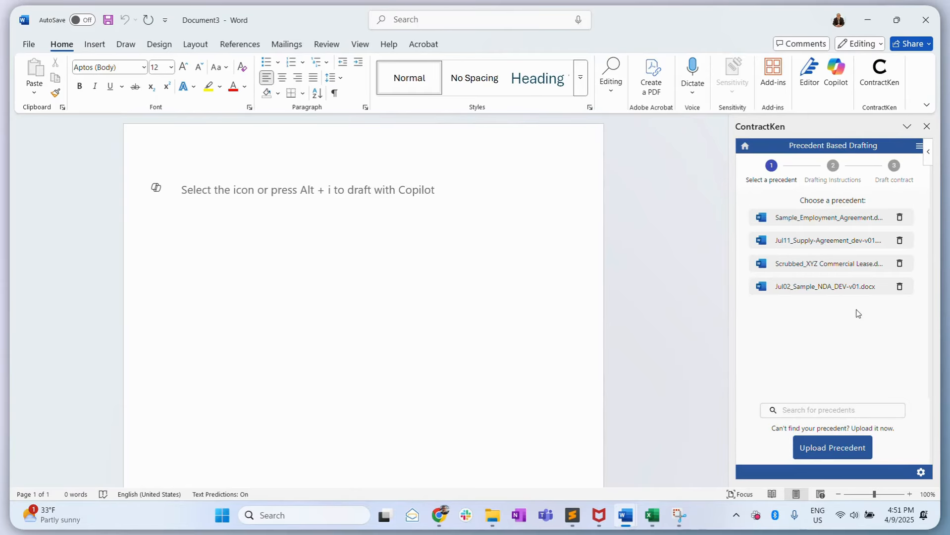
- Upload Sample_Purchase_Agreement as the precedent and acknowledge the load confirmation
click(840, 447)
click(367, 171)
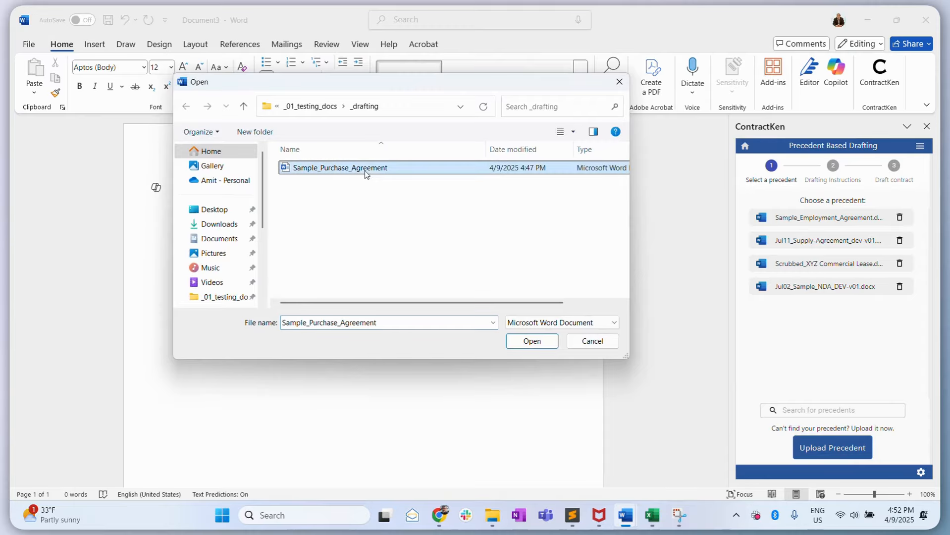
click(533, 342)
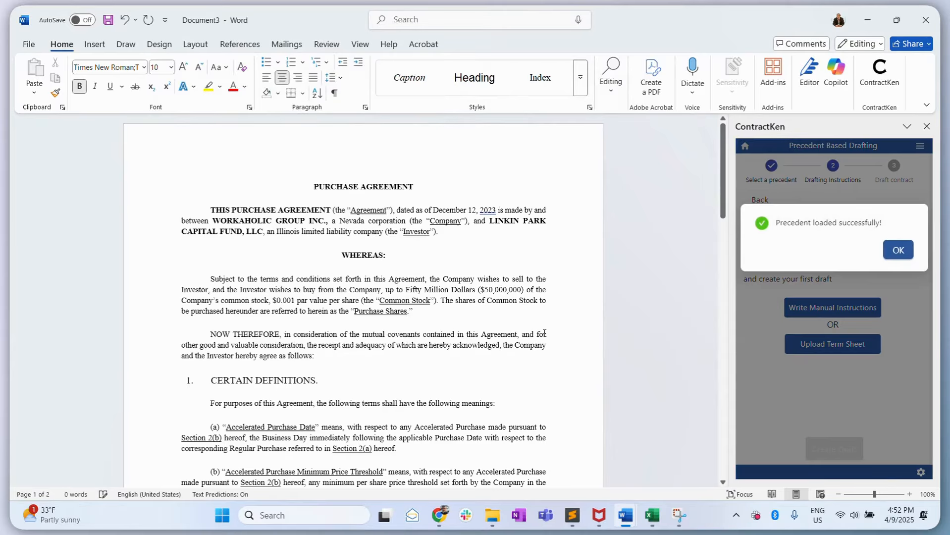
click(899, 249)
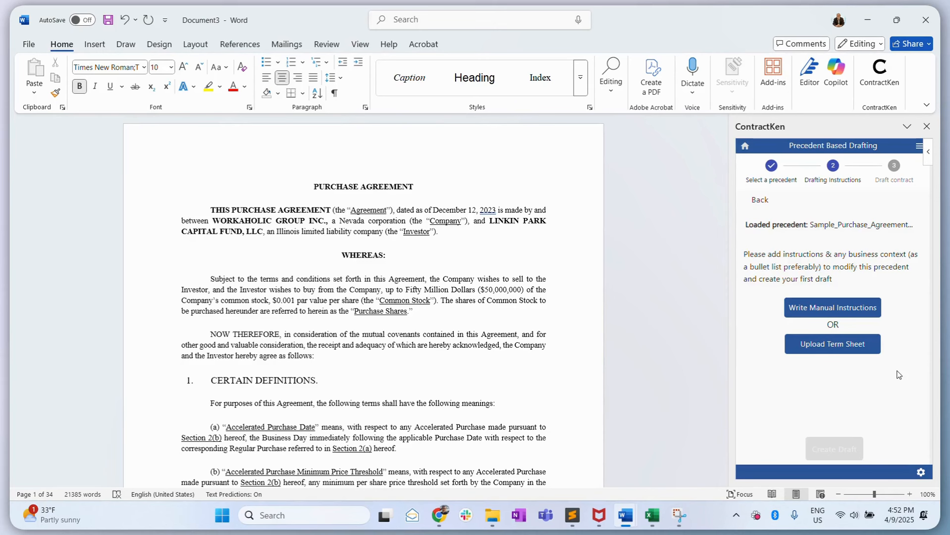
- Upload Term_Sheet_Purchase_Agreement_v02 as the term sheet, listing all file types, and acknowledge the confirmation
click(831, 318)
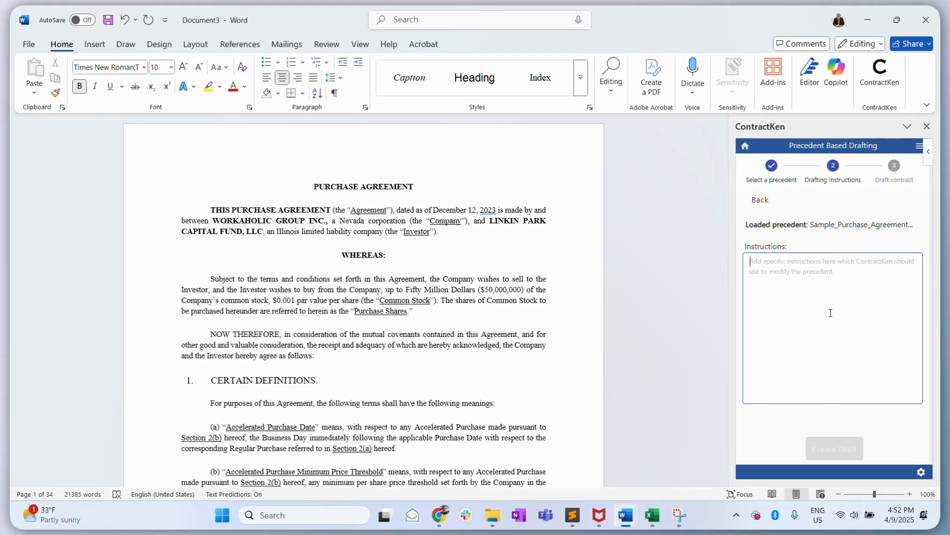
click(761, 200)
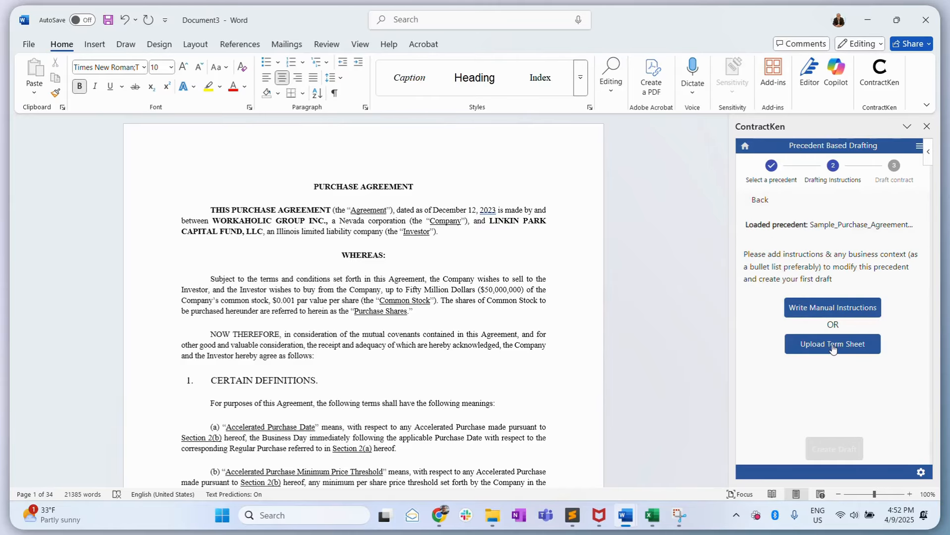
click(834, 348)
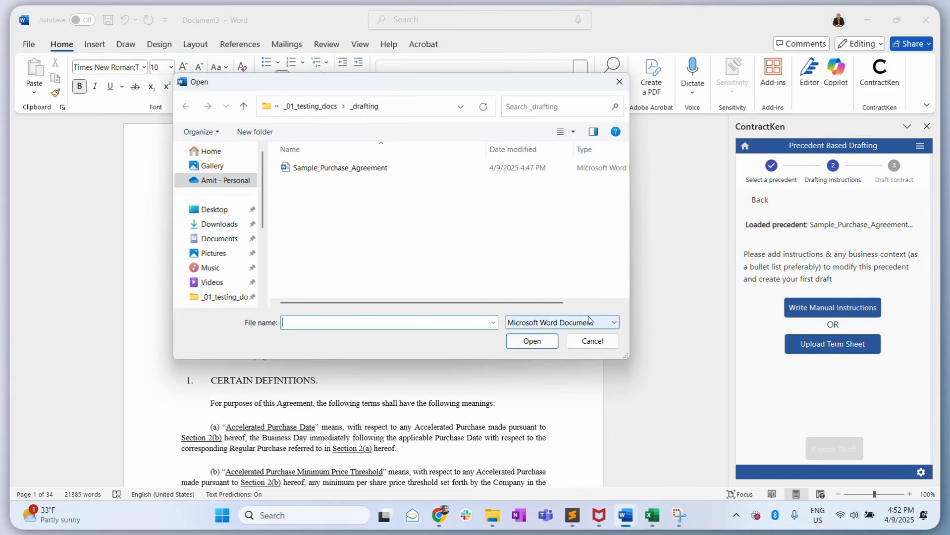
click(583, 324)
click(555, 344)
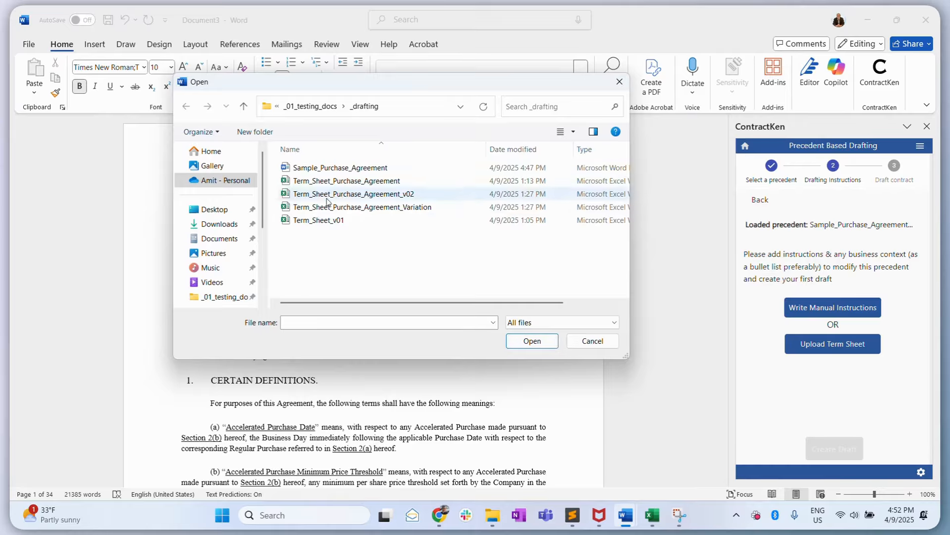
click(333, 197)
click(530, 342)
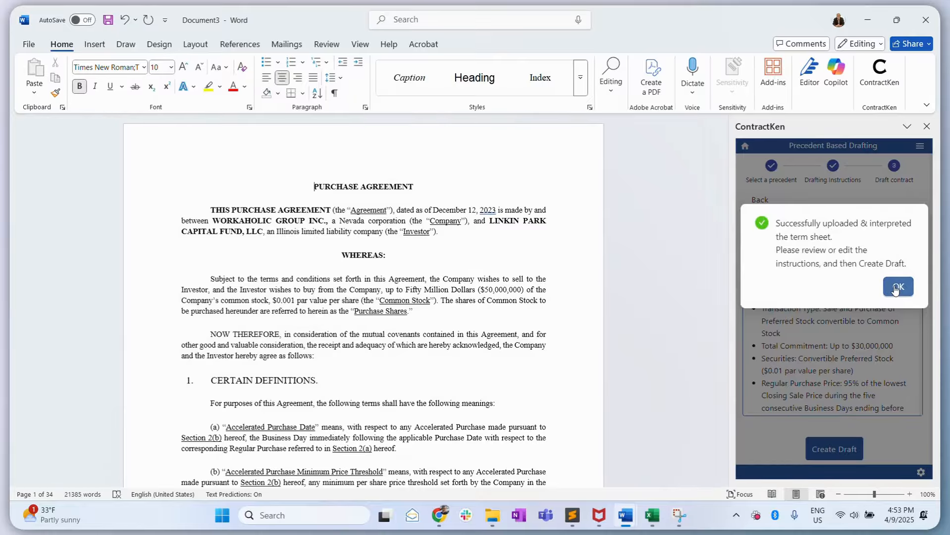
click(895, 288)
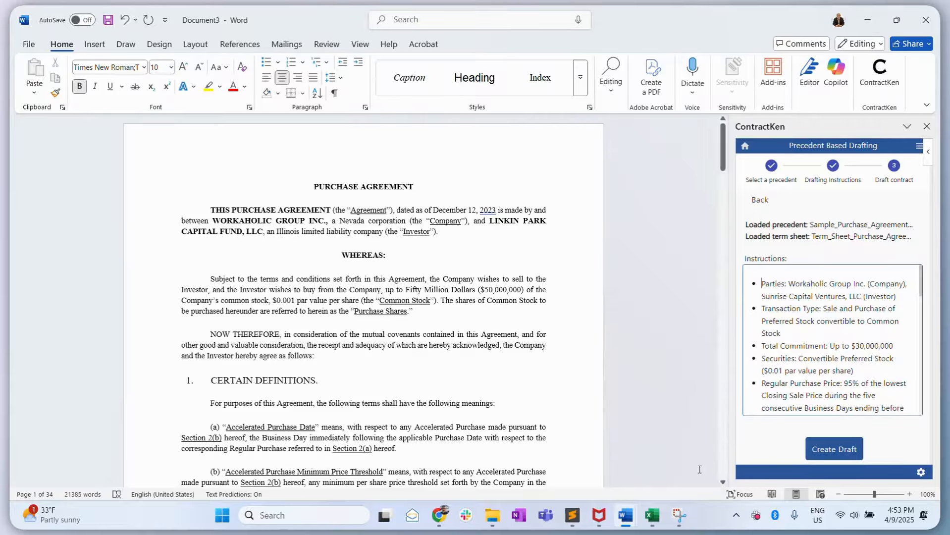
- Compare the term sheet's Details rows in the Excel workbook with the interpreted instructions
click(653, 524)
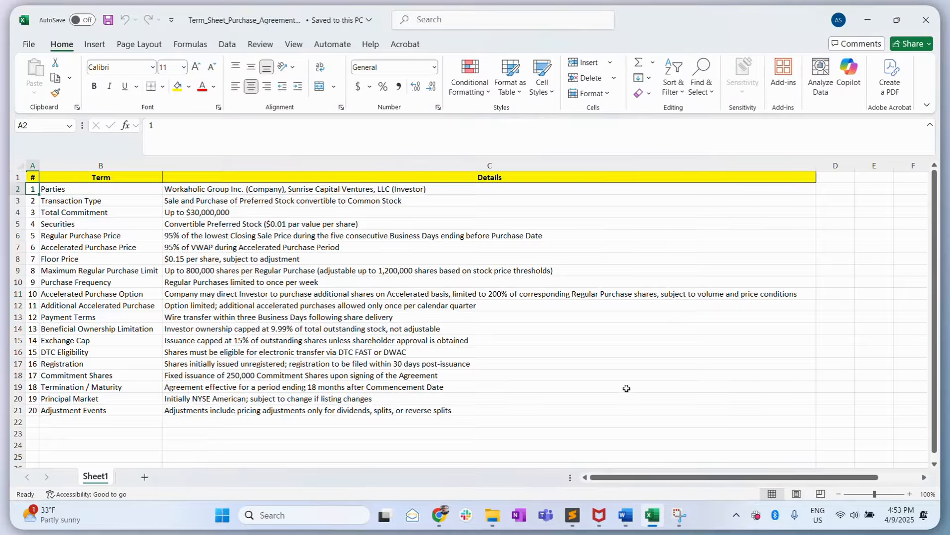
click(489, 188)
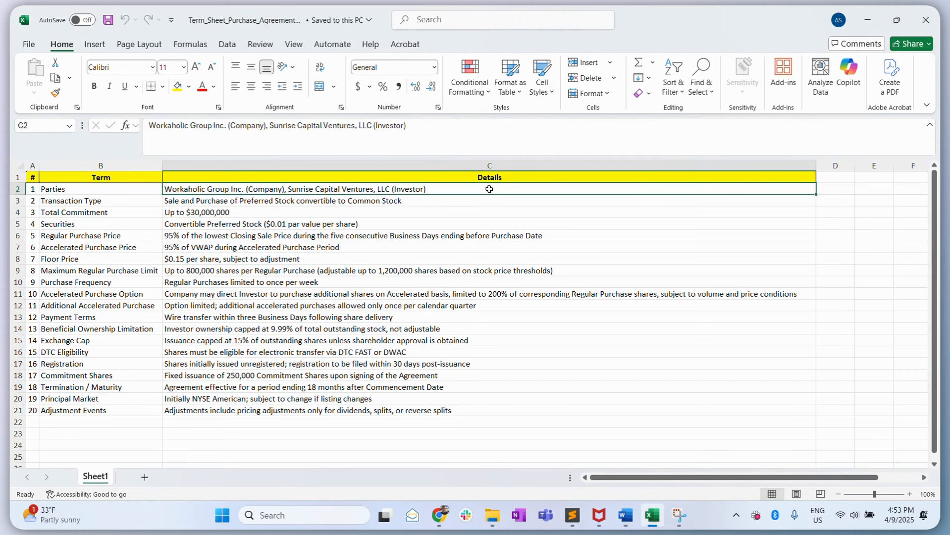
key(Down)
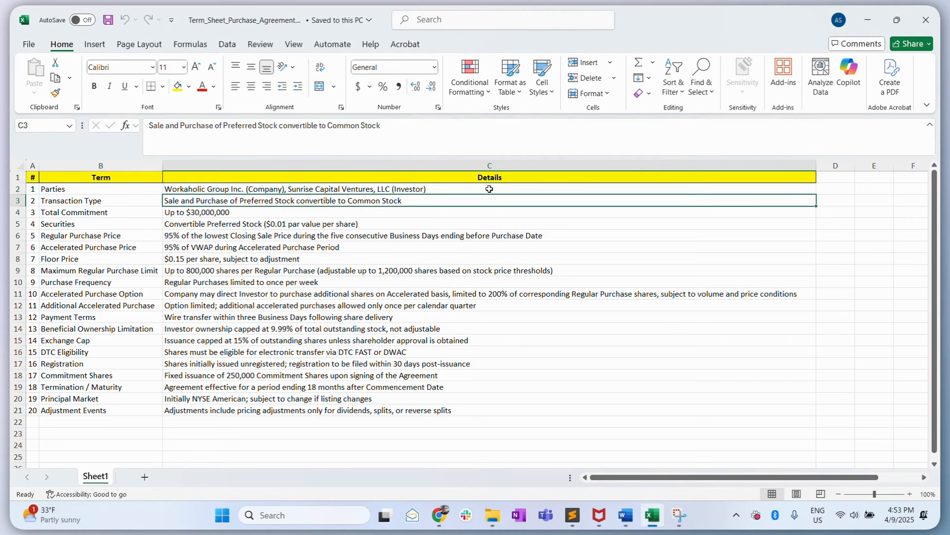
key(Down)
key(alt+Tab)
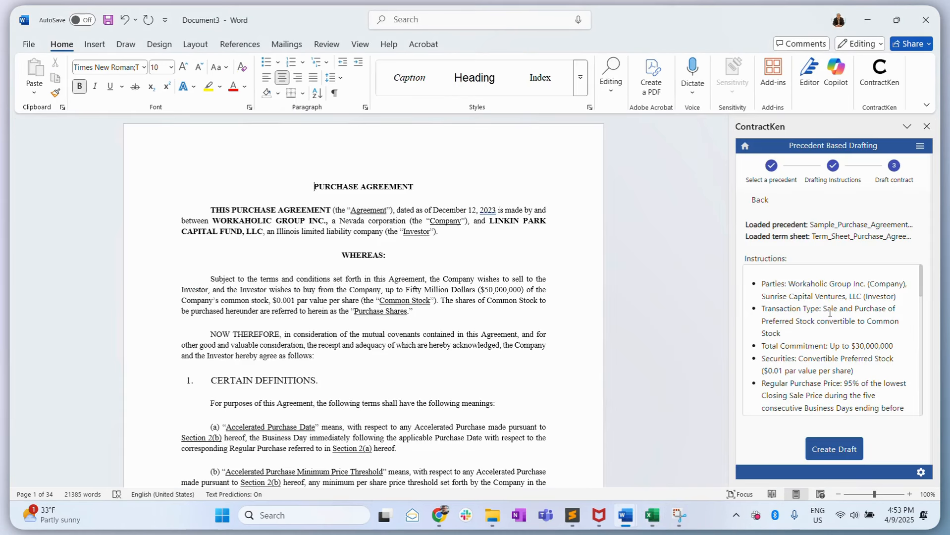
- Review the interpreted instructions and create the draft from them, acknowledging the notice
click(921, 285)
key(super+Tab)
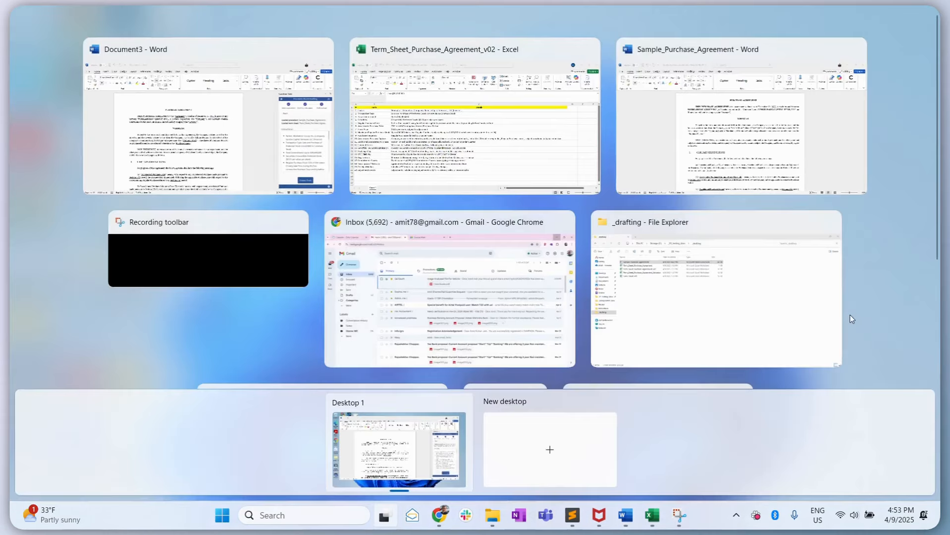
click(290, 160)
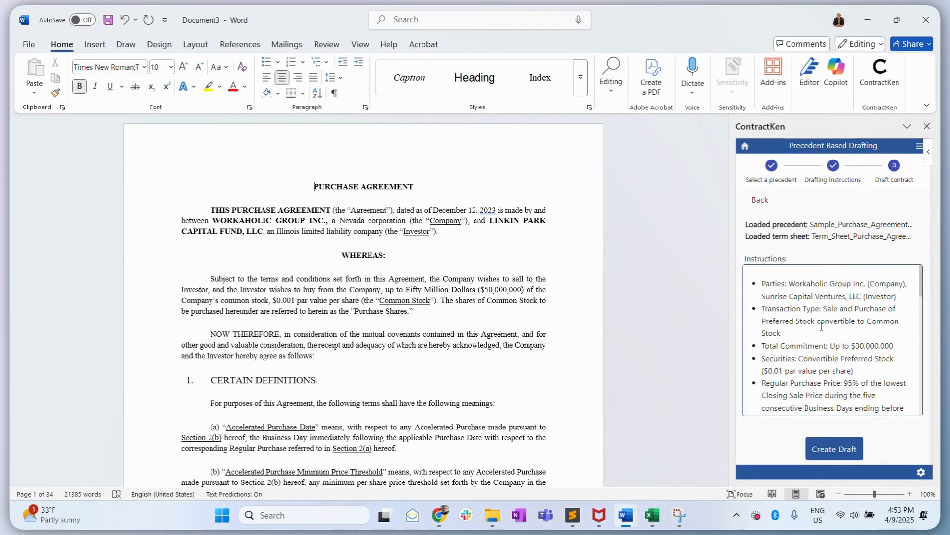
scroll(821, 330, down, 10)
scroll(855, 377, up, 10)
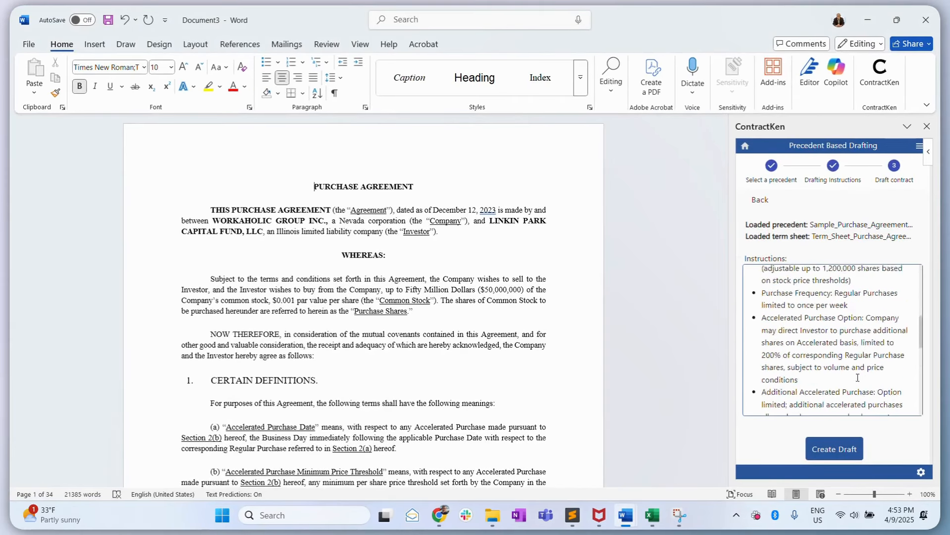
click(839, 450)
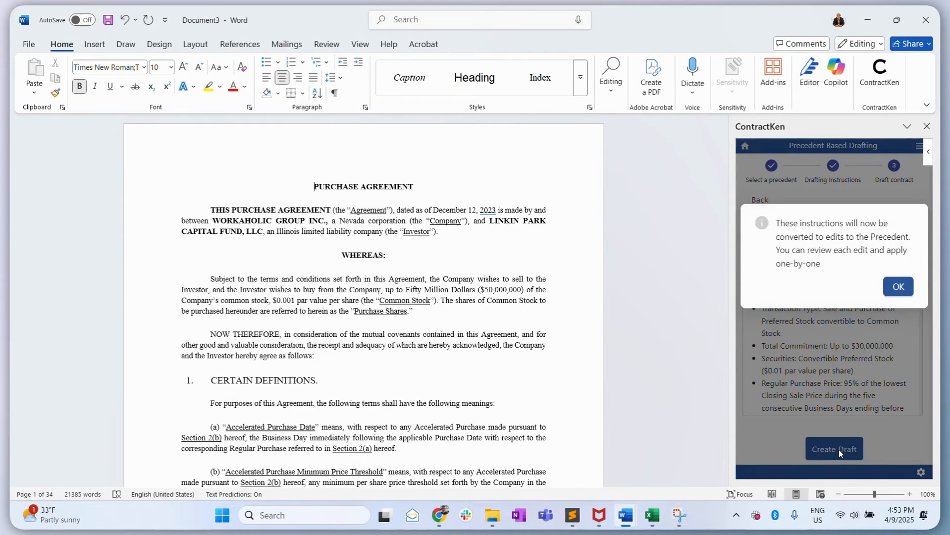
click(897, 290)
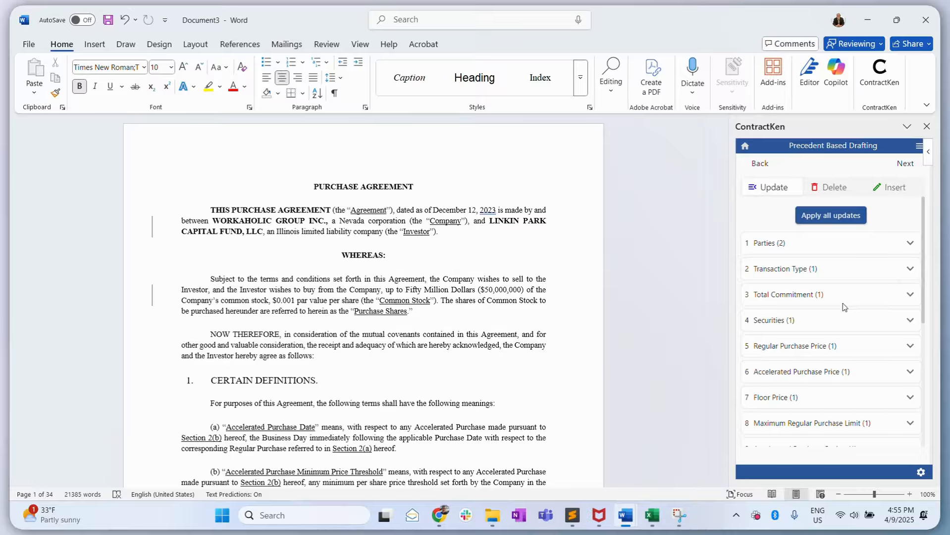
- Browse the suggested edits under Update, Delete and Insert
scroll(843, 303, down, 5)
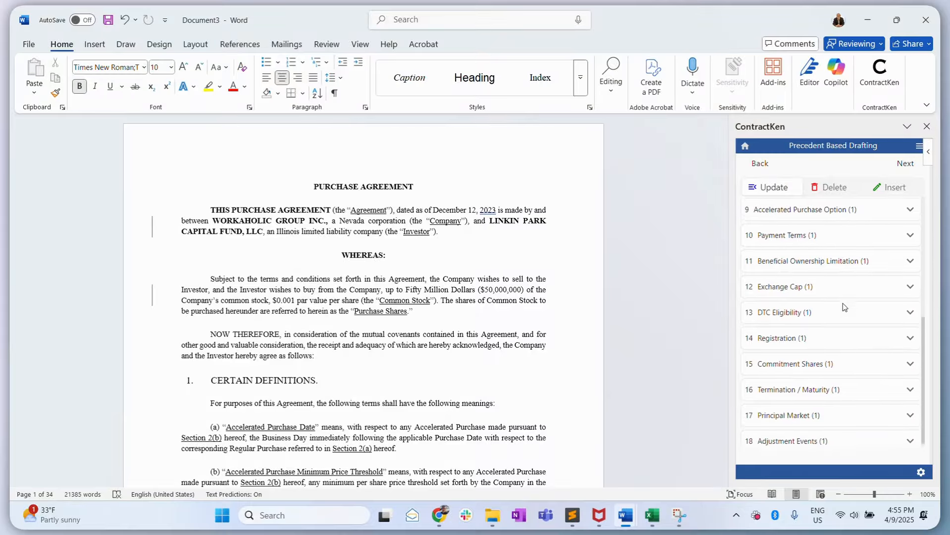
scroll(843, 303, up, 5)
scroll(843, 303, down, 1)
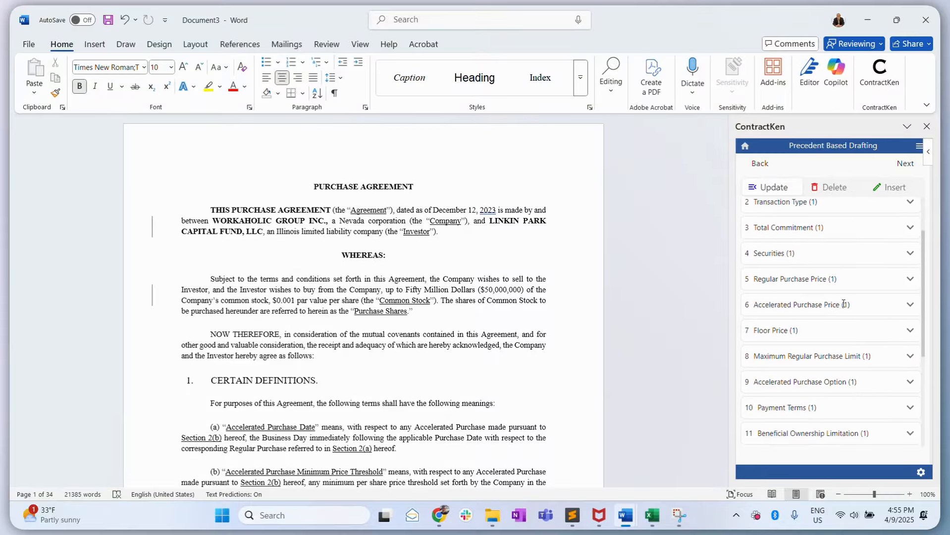
scroll(842, 303, down, 4)
scroll(842, 303, up, 6)
click(832, 186)
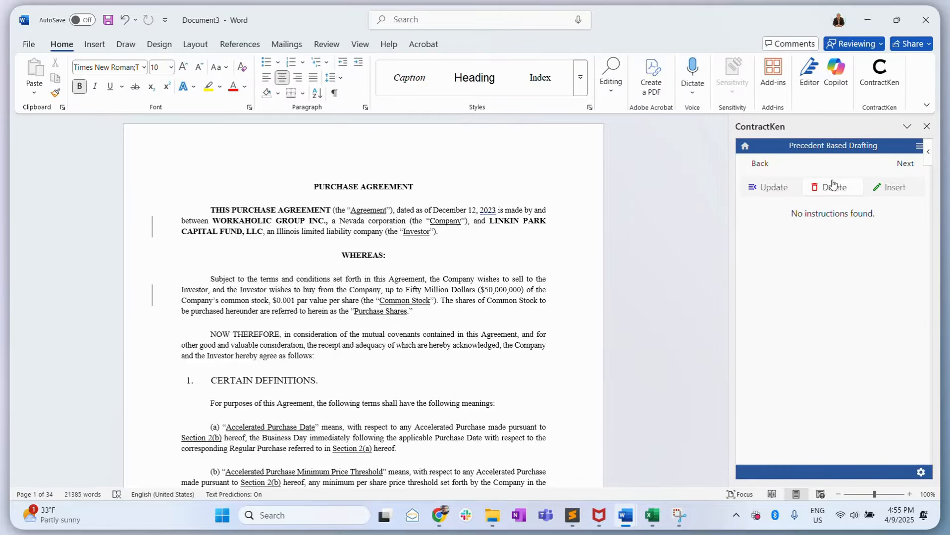
click(884, 187)
click(774, 189)
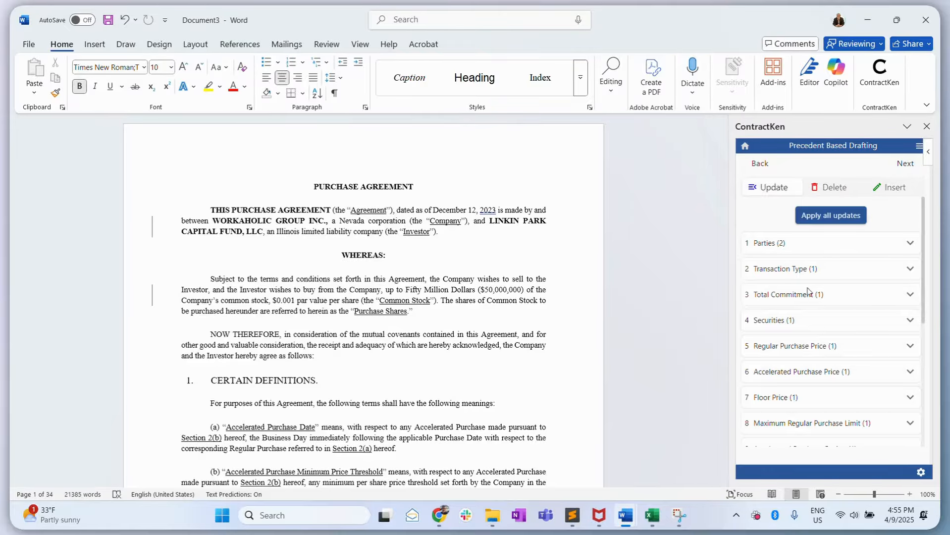
scroll(828, 339, down, 1)
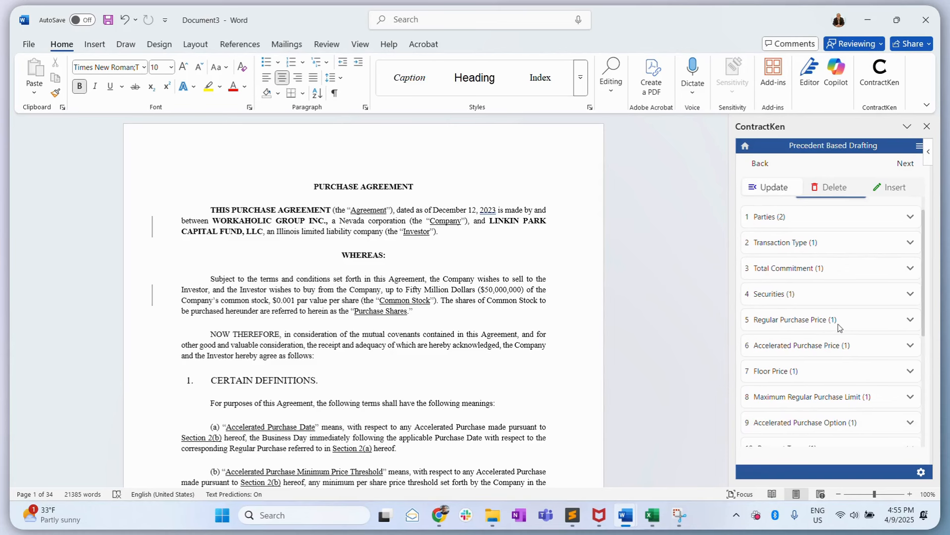
- Inspect the suggested redline for Regular Purchase Price, then close it
click(838, 325)
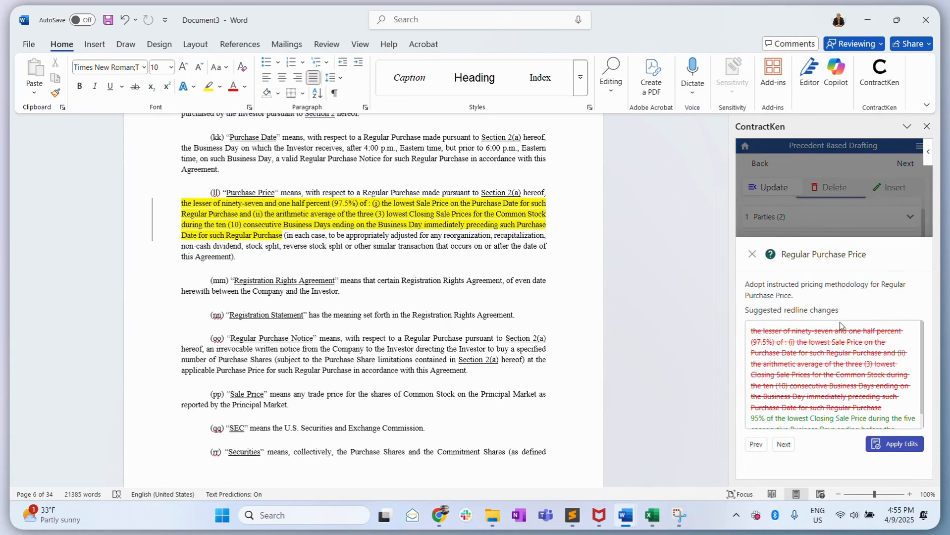
scroll(838, 373, down, 1)
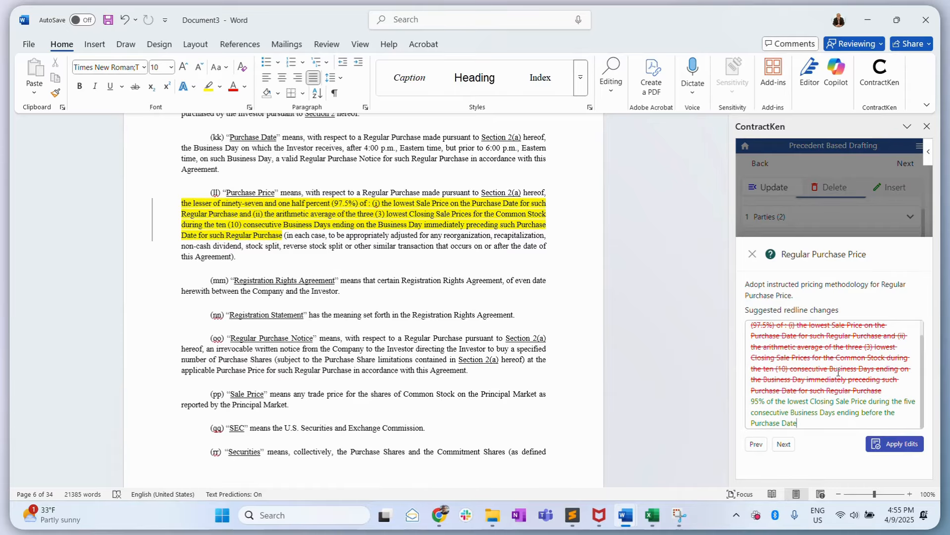
click(752, 255)
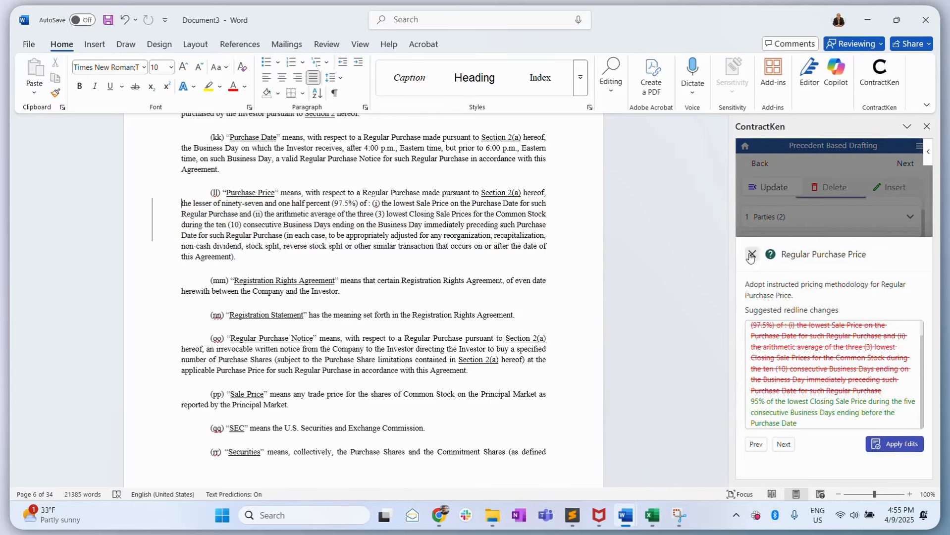
click(751, 255)
scroll(809, 290, up, 1)
- Apply all suggested updates to the precedent and acknowledge the confirmation
click(822, 216)
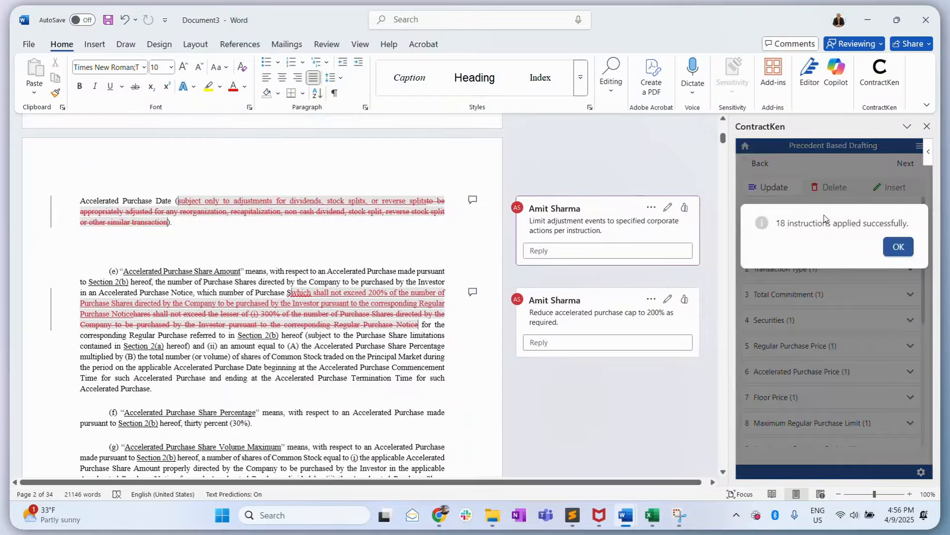
click(895, 248)
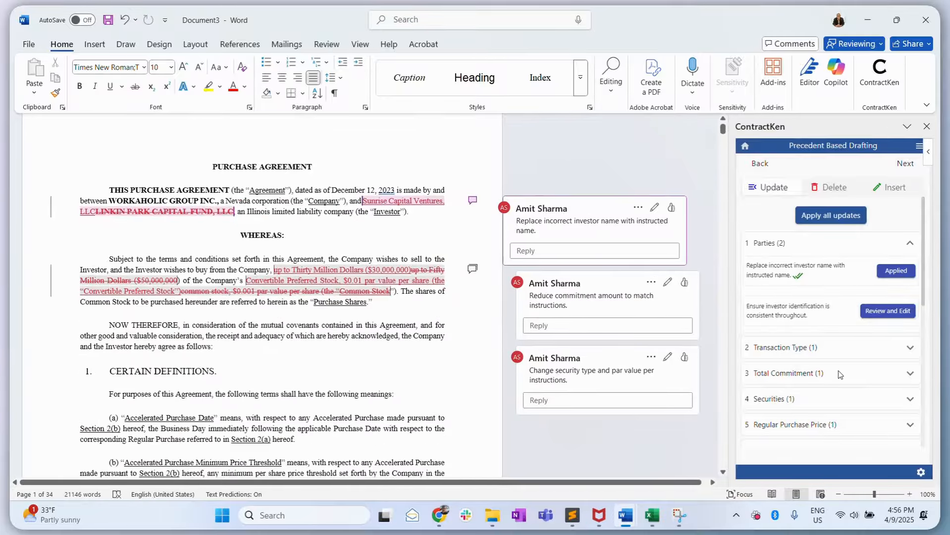
scroll(838, 370, down, 1)
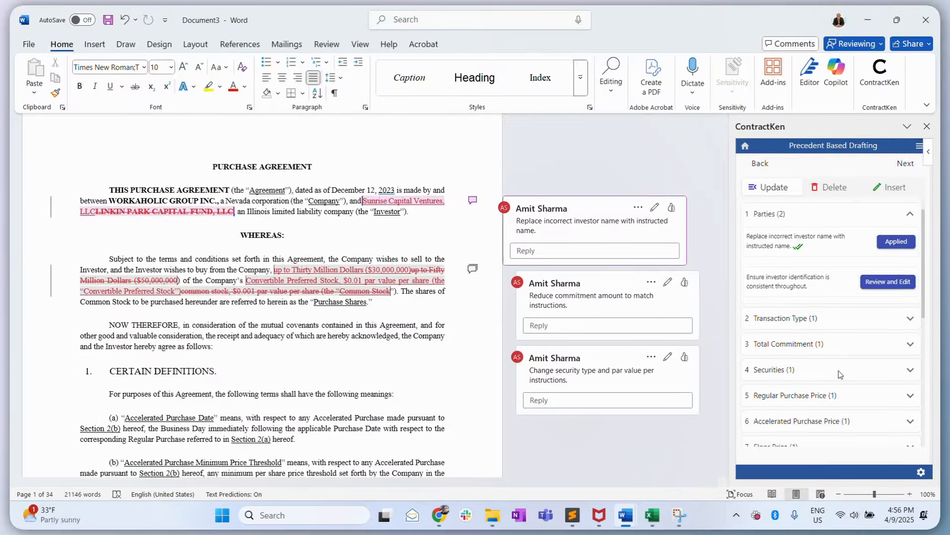
scroll(837, 373, up, 1)
click(910, 242)
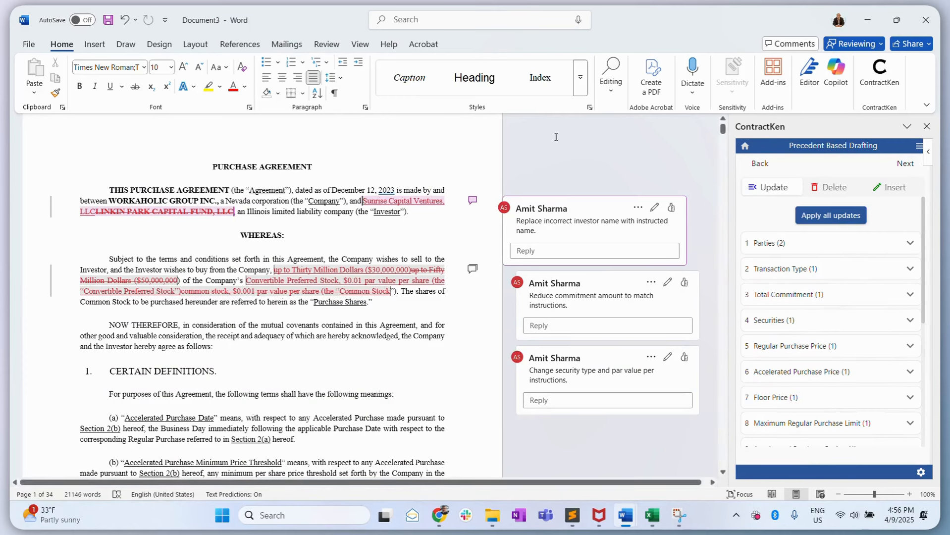
- Switch to the Insert suggestions and review the Purchase Frequency suggested redline, then close it
click(326, 43)
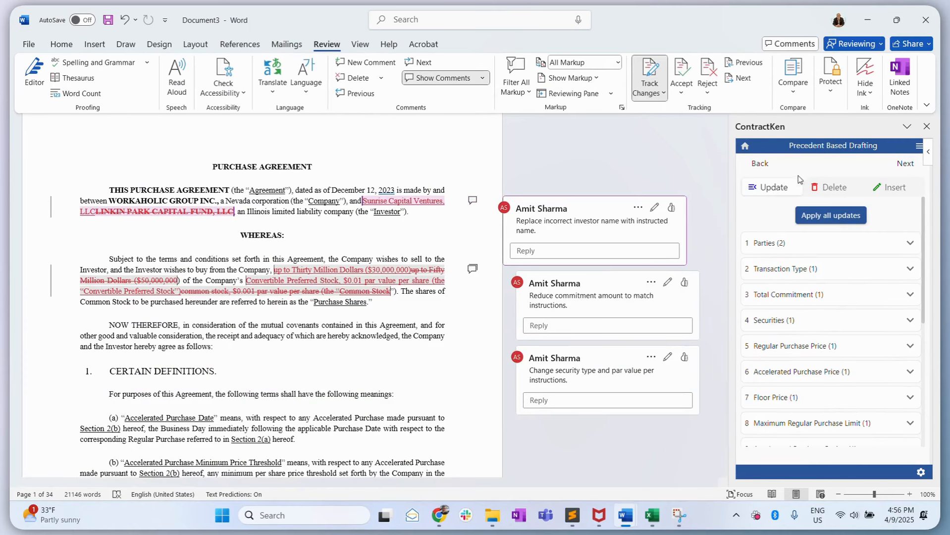
click(832, 187)
click(891, 188)
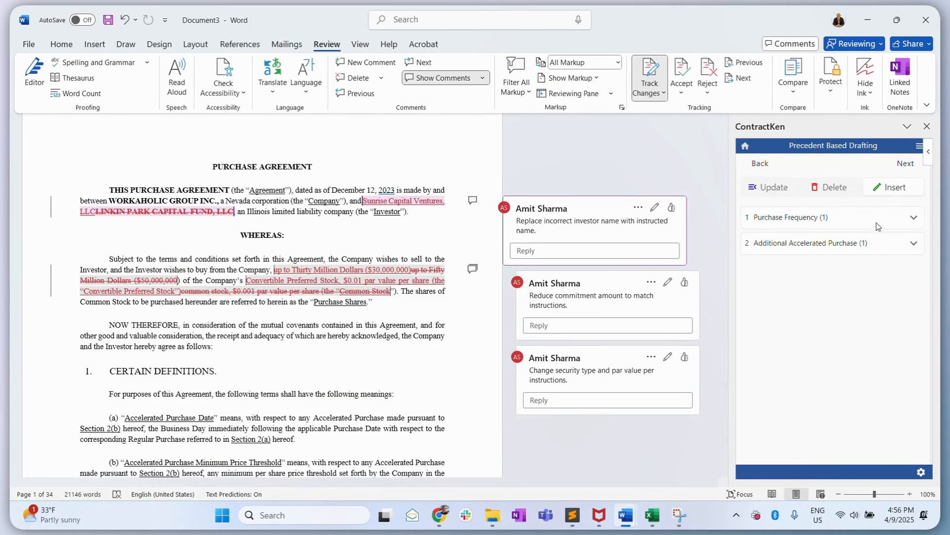
click(912, 217)
scroll(402, 336, down, 1)
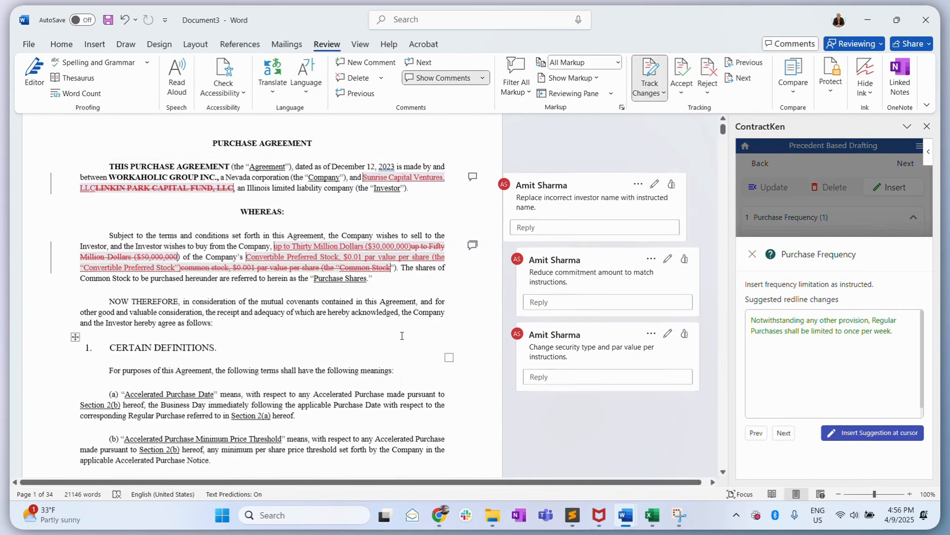
scroll(401, 336, down, 4)
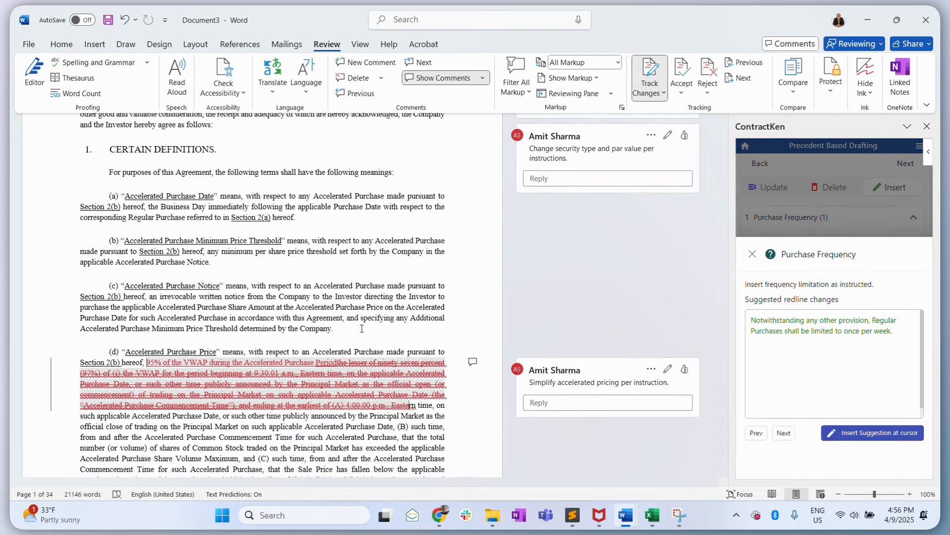
click(751, 254)
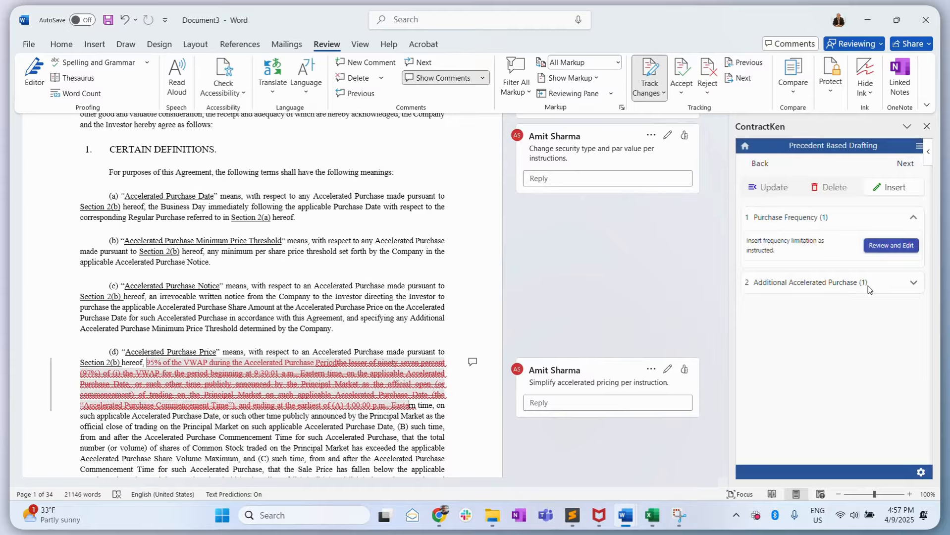
- Insert the Additional Accelerated Purchase suggestion as a new paragraph after definition (e), Accelerated Purchase Share Amount
click(817, 281)
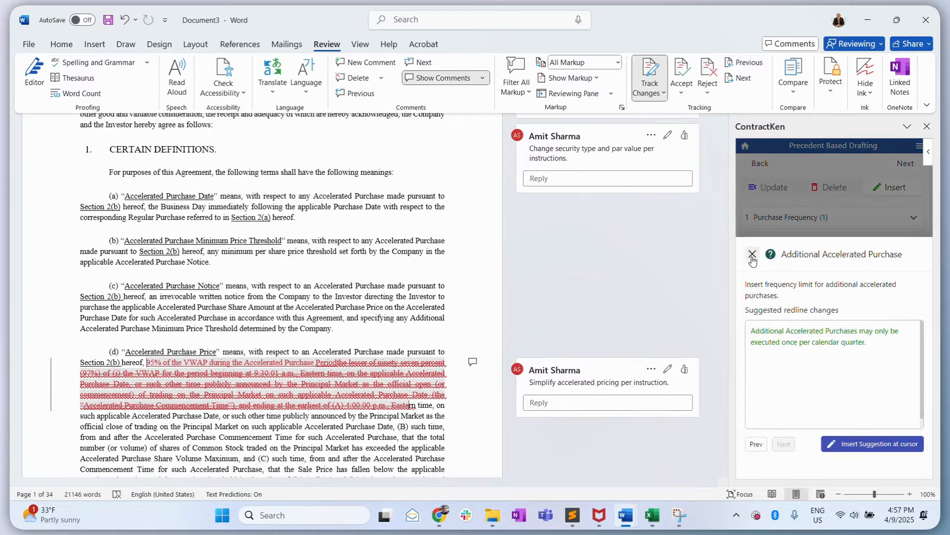
scroll(220, 315, down, 15)
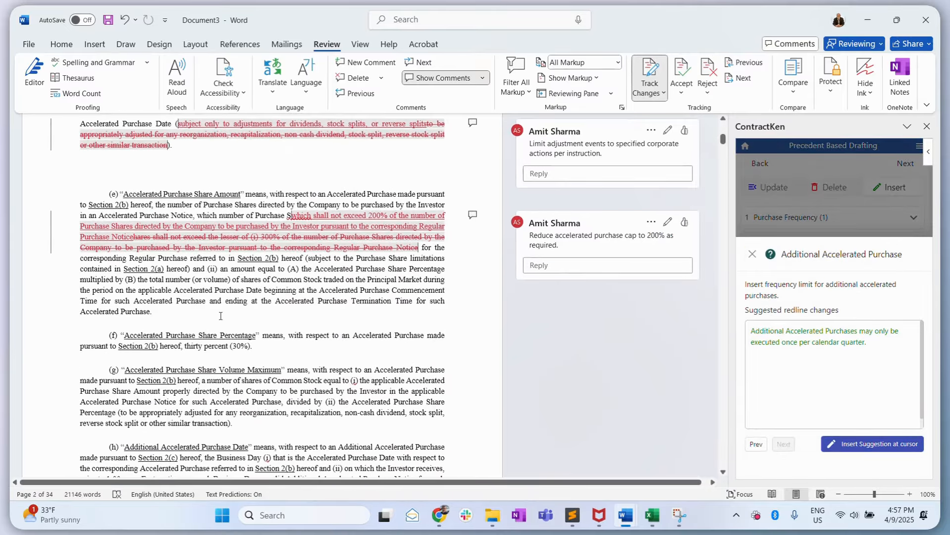
click(188, 310)
key(Return)
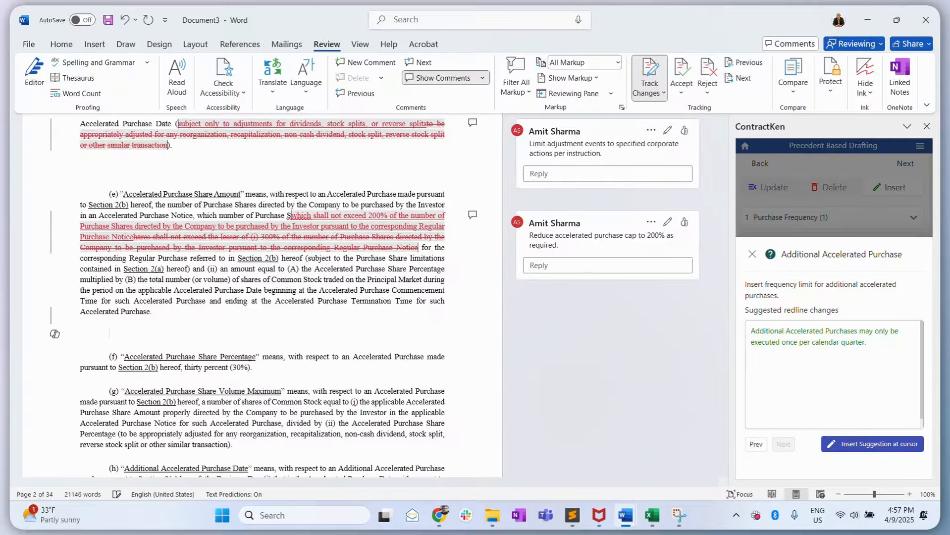
click(867, 442)
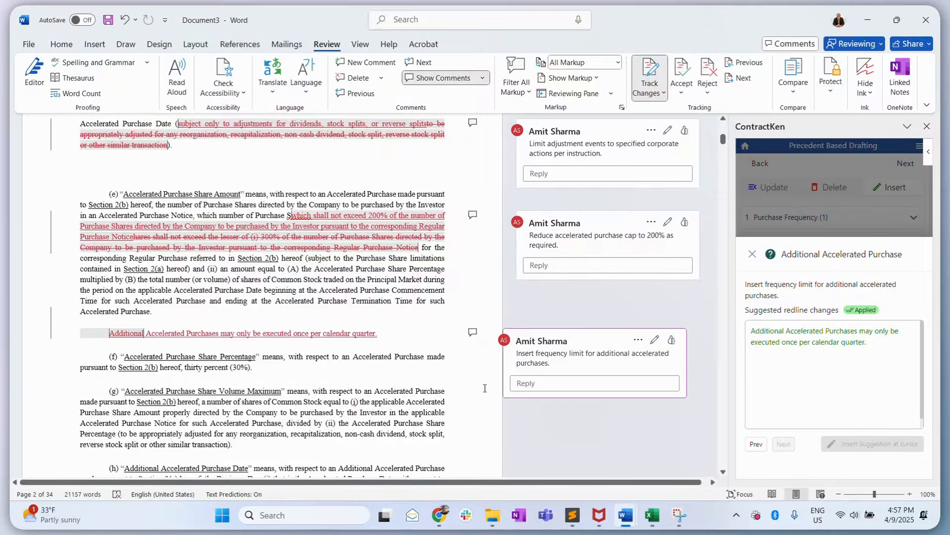
click(751, 253)
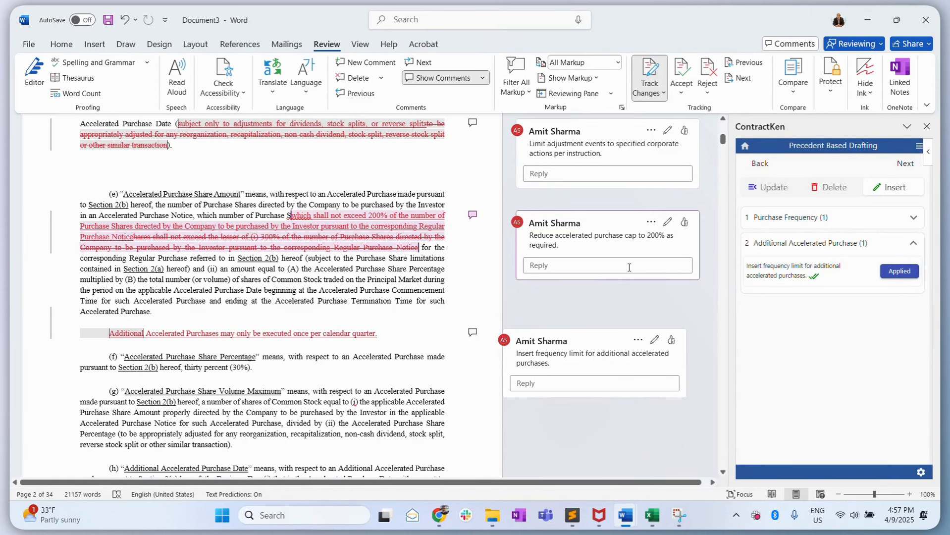
scroll(628, 269, up, 5)
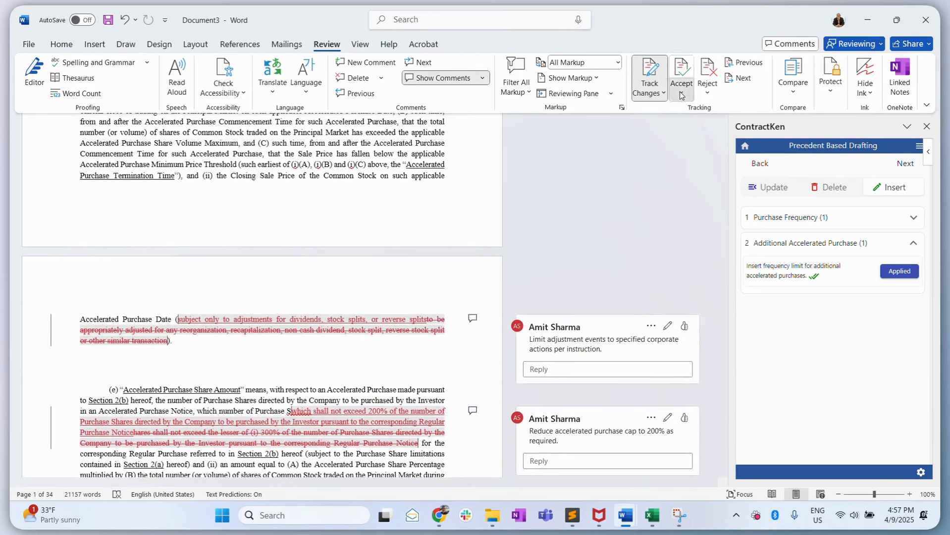
click(682, 94)
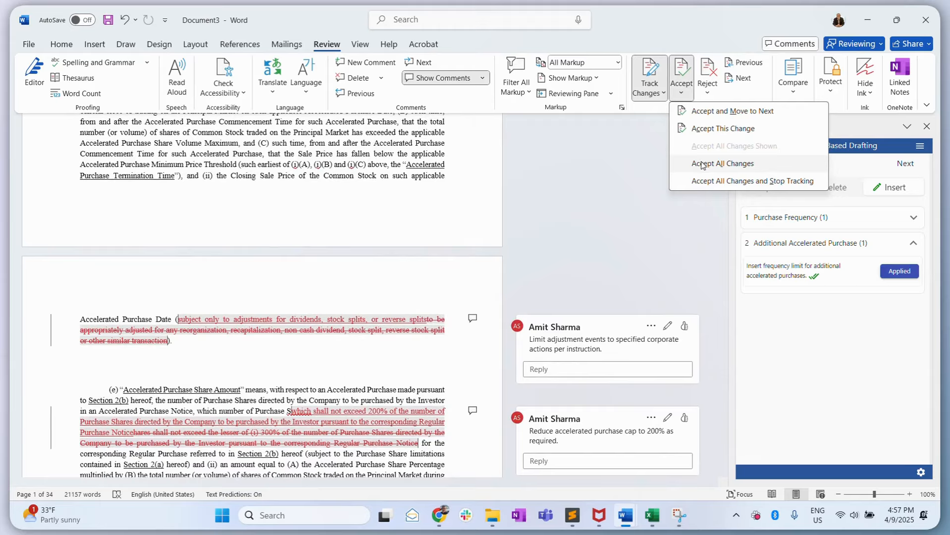
key(Escape)
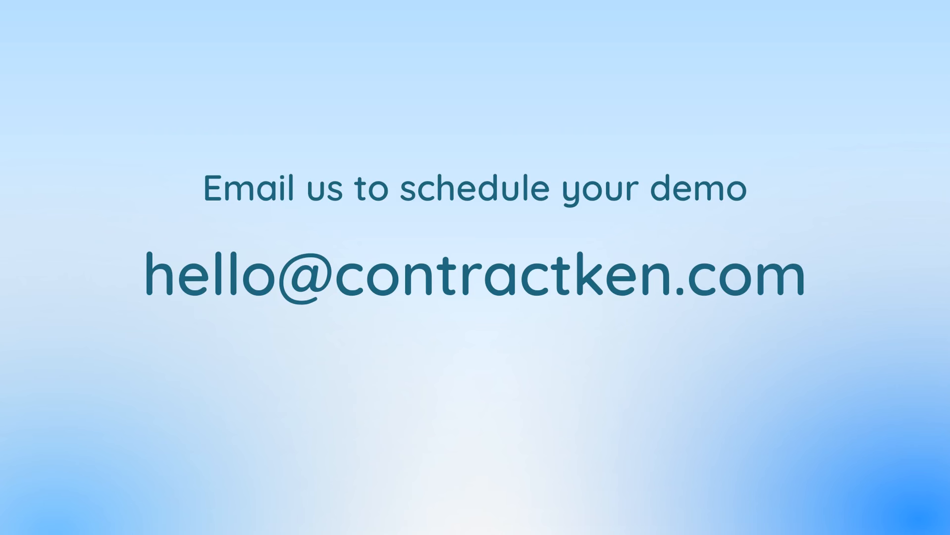